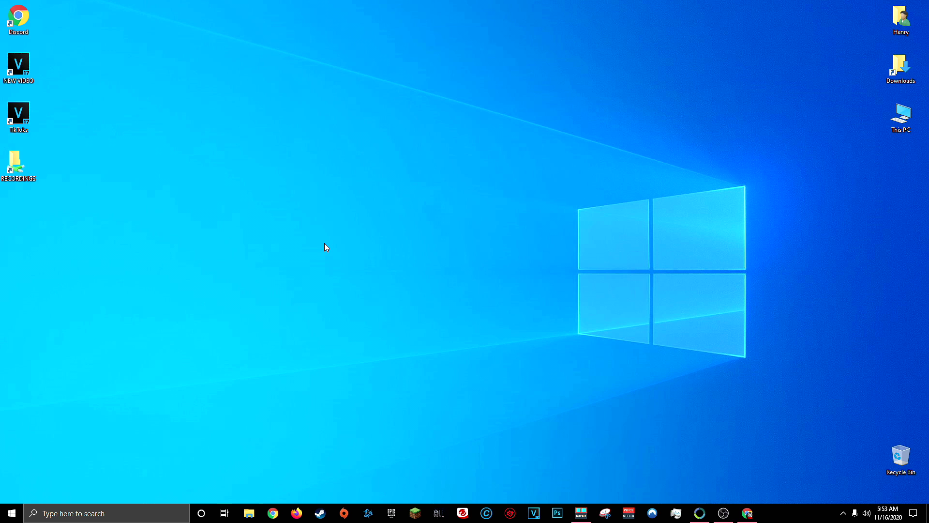
# Step: Restore the Chrome window showing the loola.tv home page from the taskbar
pyautogui.click(747, 512)
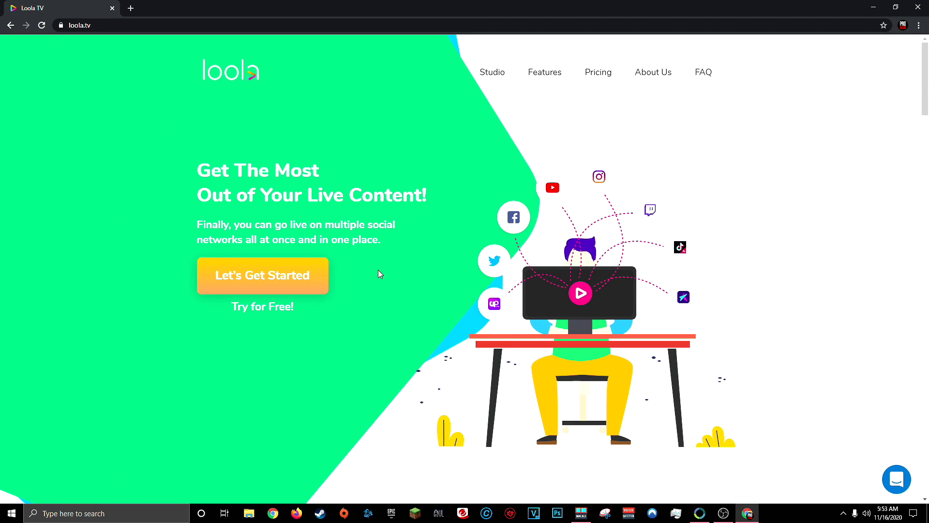
# Step: Get started on Loola TV, sign in with Google, and block camera and microphone access
pyautogui.click(260, 276)
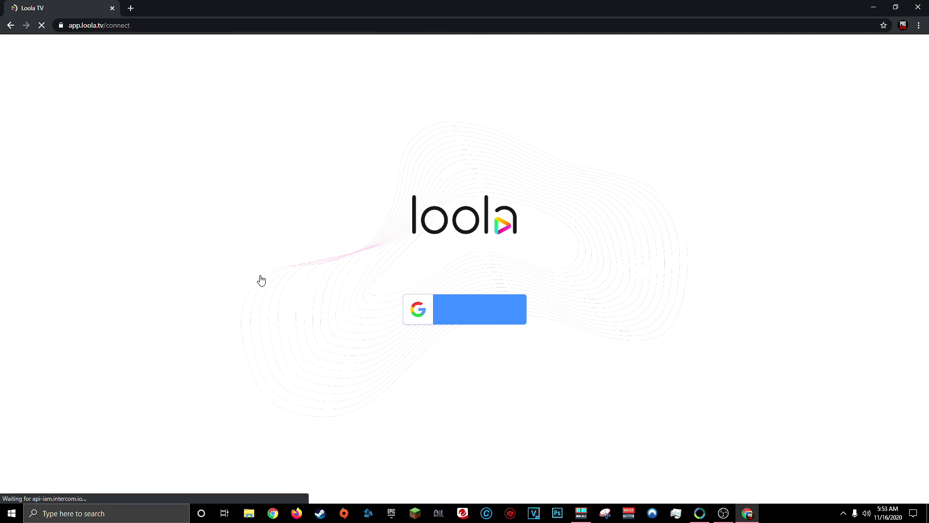
pyautogui.click(474, 321)
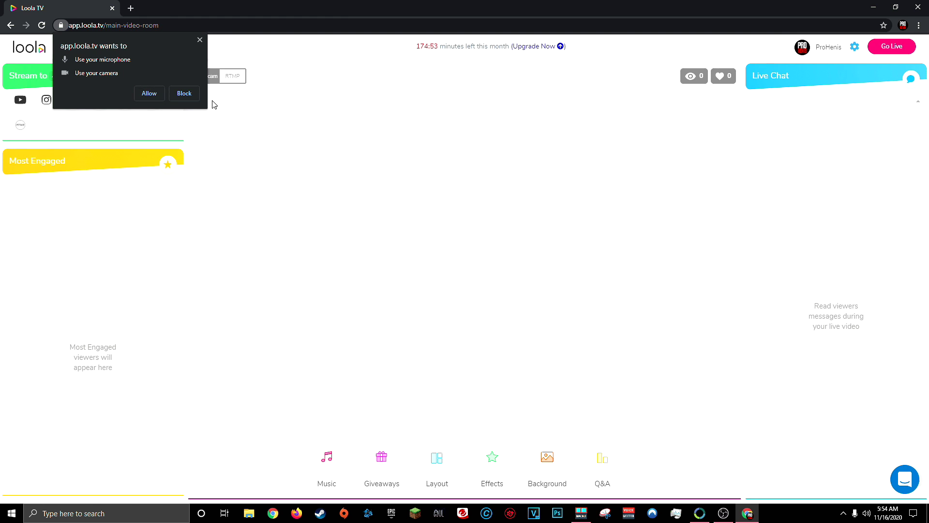
pyautogui.click(185, 94)
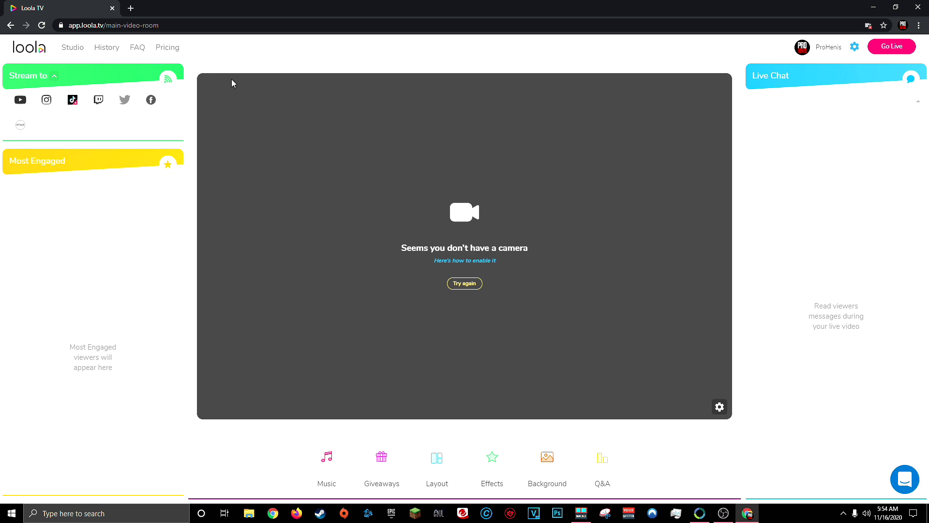
# Step: Reload the Loola studio page and toggle between RTMP mode and the webcam view
pyautogui.click(73, 45)
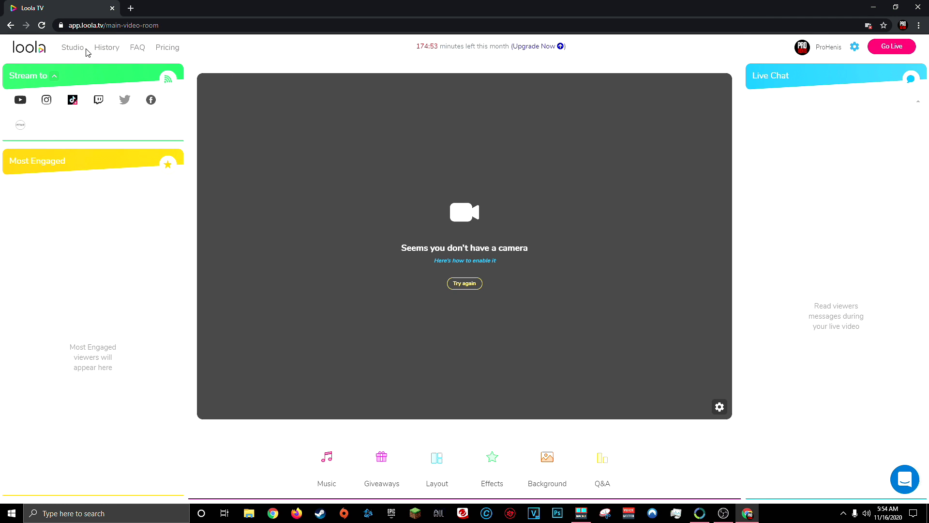
pyautogui.click(83, 49)
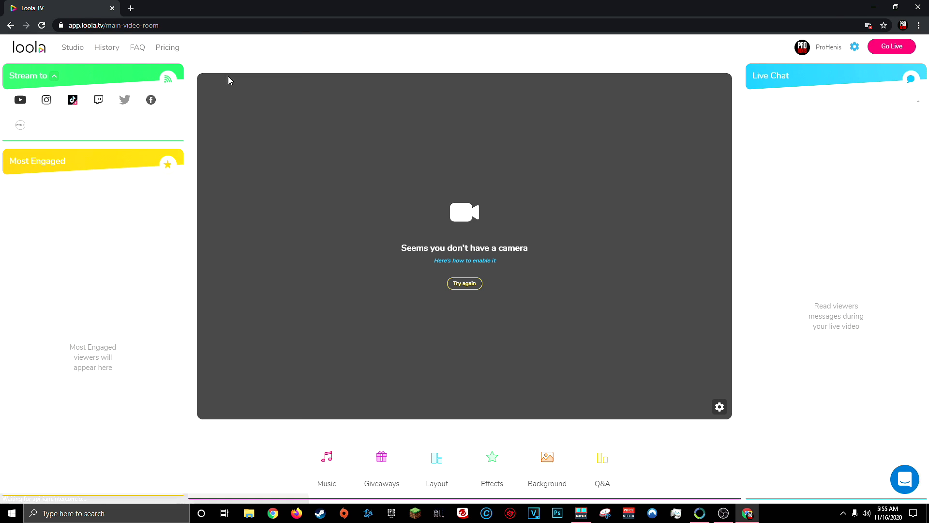
pyautogui.click(41, 25)
pyautogui.click(232, 77)
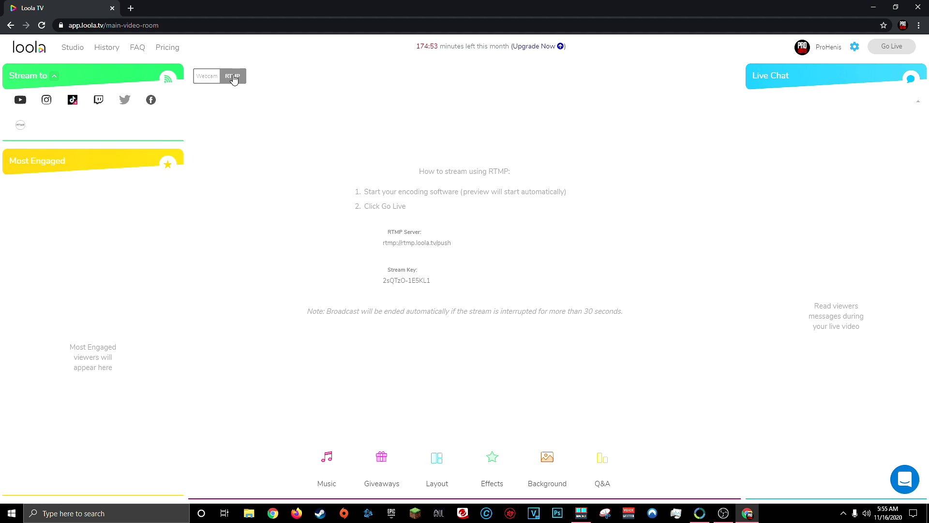
pyautogui.click(232, 77)
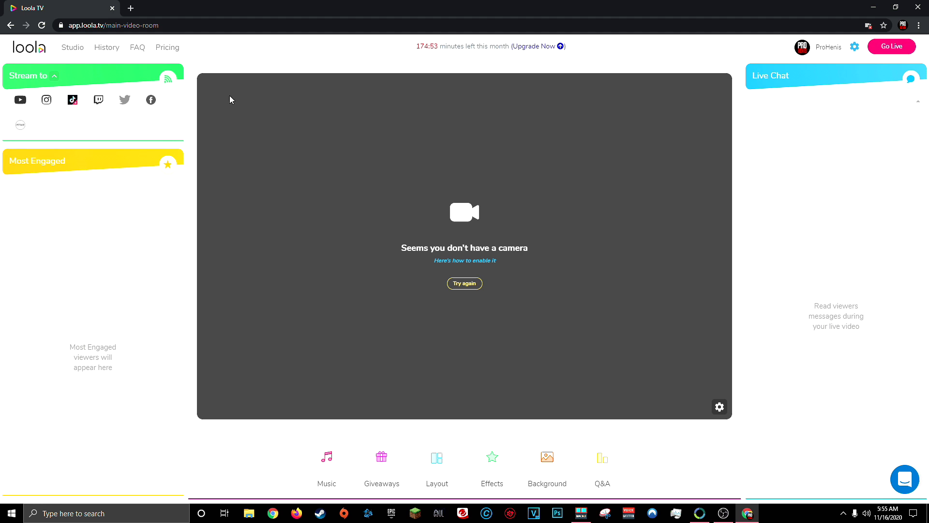
# Step: Change the site's Camera and Microphone permissions from Block to Ask (default)
pyautogui.click(61, 26)
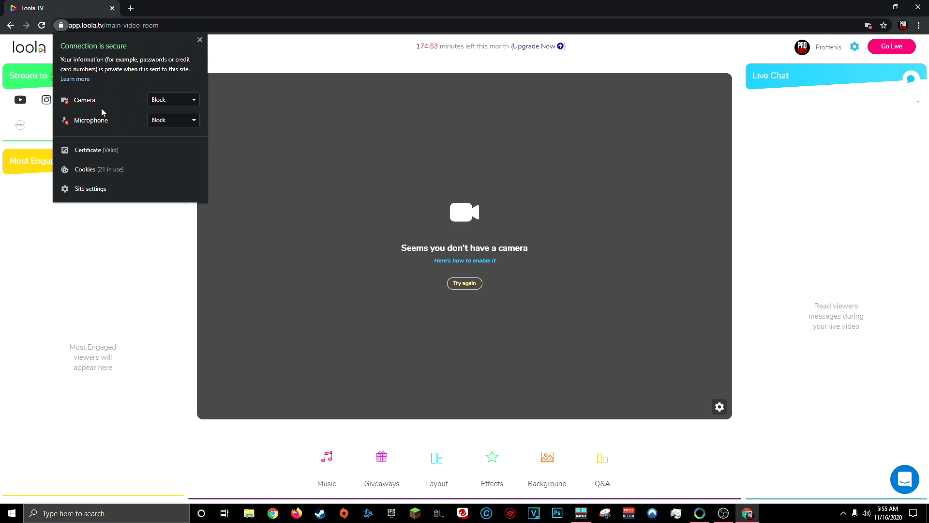
pyautogui.click(170, 100)
pyautogui.click(170, 114)
pyautogui.click(170, 120)
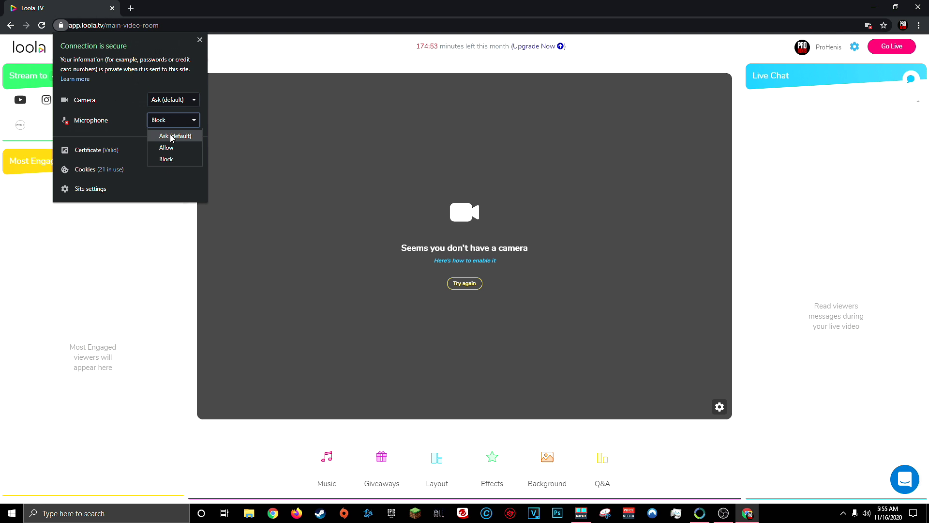
pyautogui.click(172, 135)
# Step: Reload the page, allow camera and microphone, and switch the studio to RTMP mode
pyautogui.click(200, 40)
pyautogui.click(47, 27)
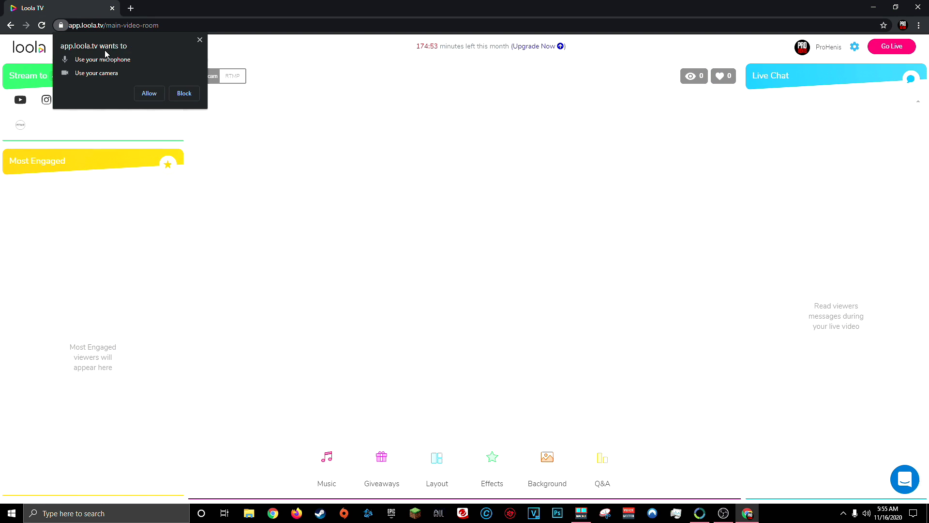
pyautogui.click(149, 93)
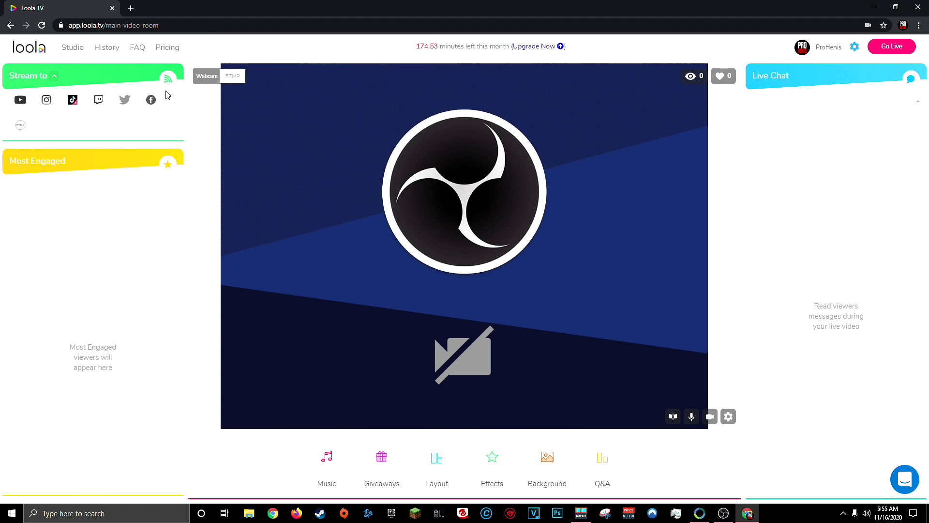
pyautogui.click(229, 80)
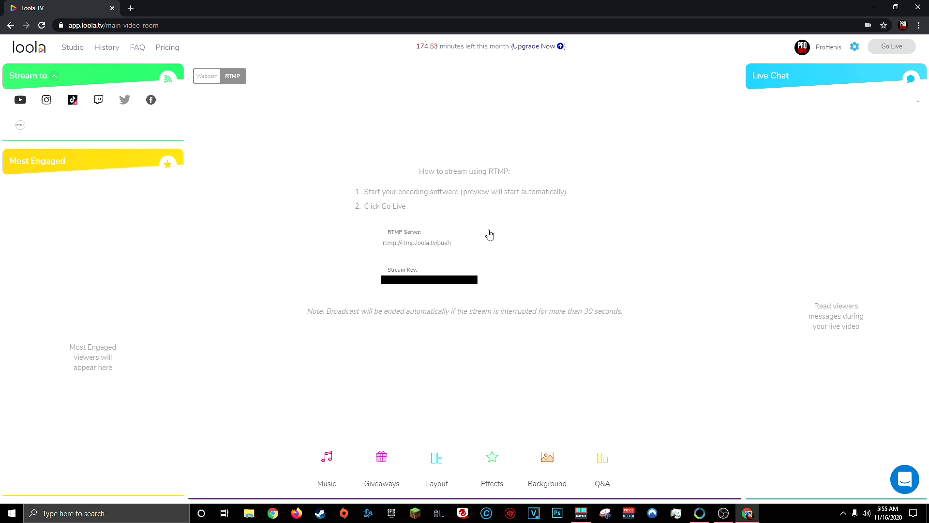
# Step: Create a new OBS profile named TikTok
pyautogui.moveTo(438, 246)
pyautogui.moveTo(412, 287)
pyautogui.click(723, 513)
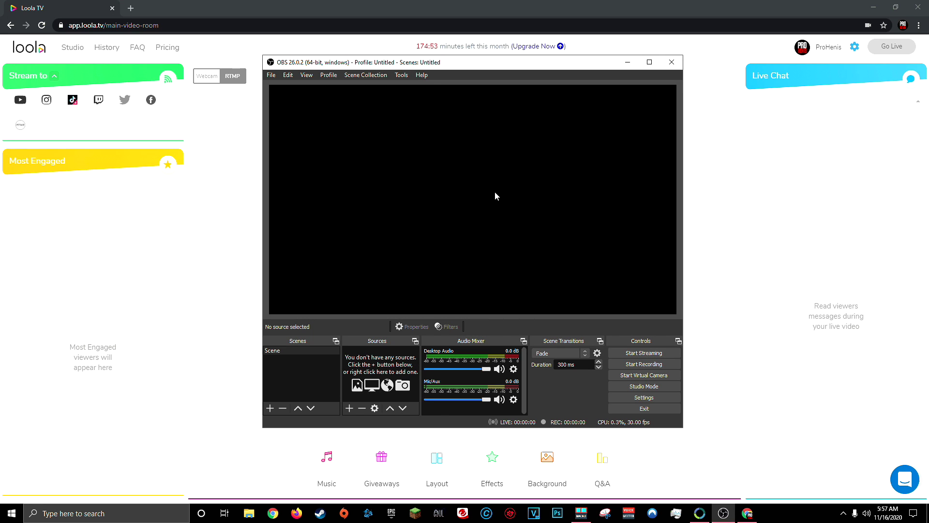
pyautogui.click(355, 76)
pyautogui.moveTo(334, 77)
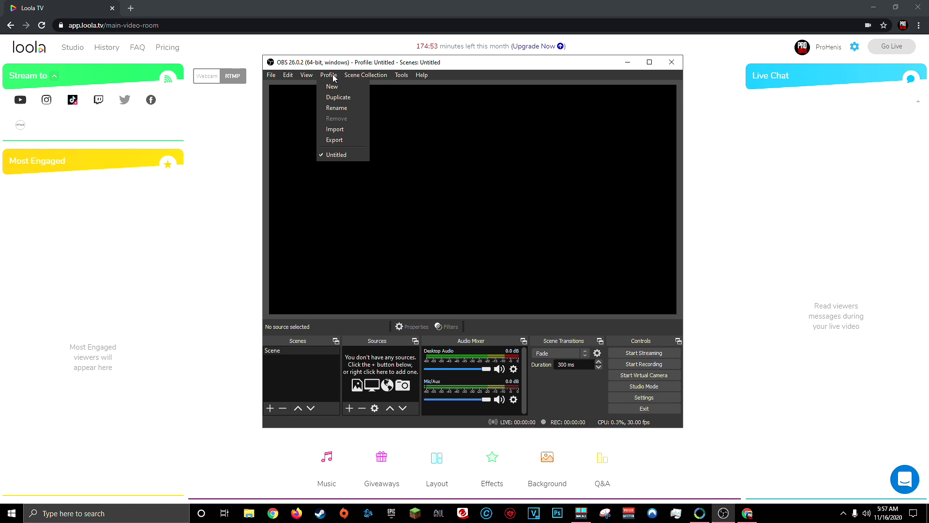
pyautogui.click(476, 189)
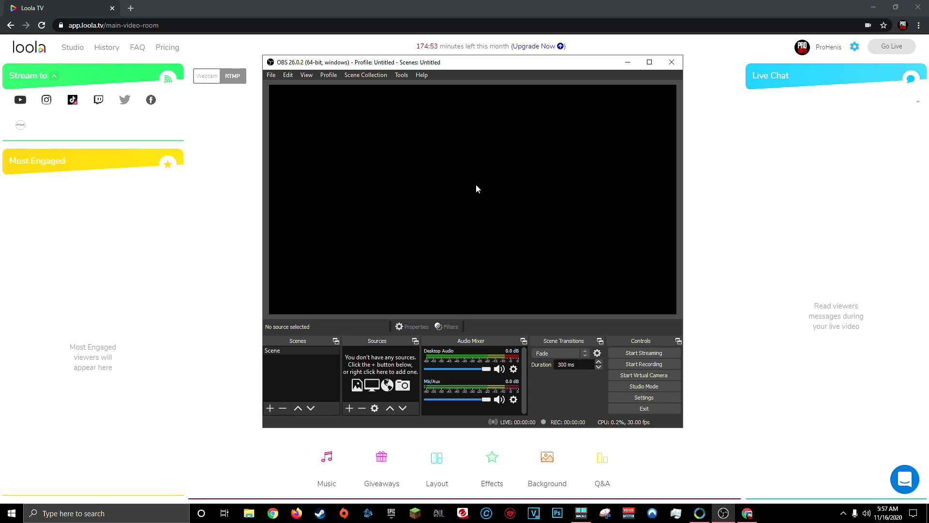
pyautogui.click(329, 74)
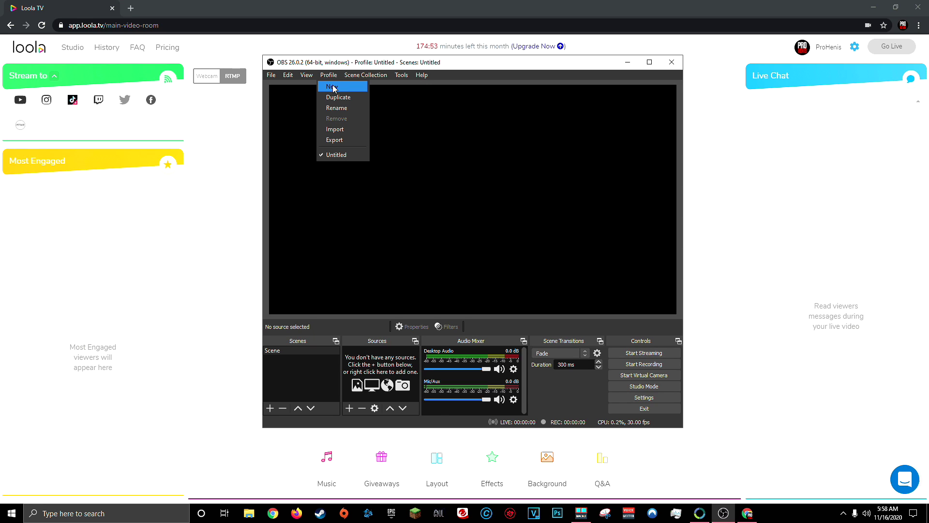
pyautogui.click(334, 87)
pyautogui.write('TikTok')
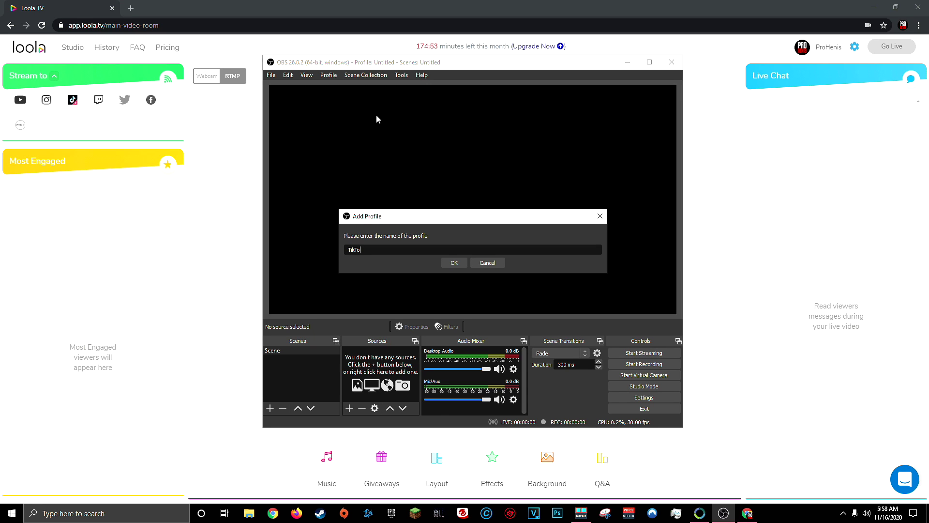
pyautogui.press('Return')
# Step: Create a new scene collection named TikTok
pyautogui.click(365, 75)
pyautogui.click(363, 86)
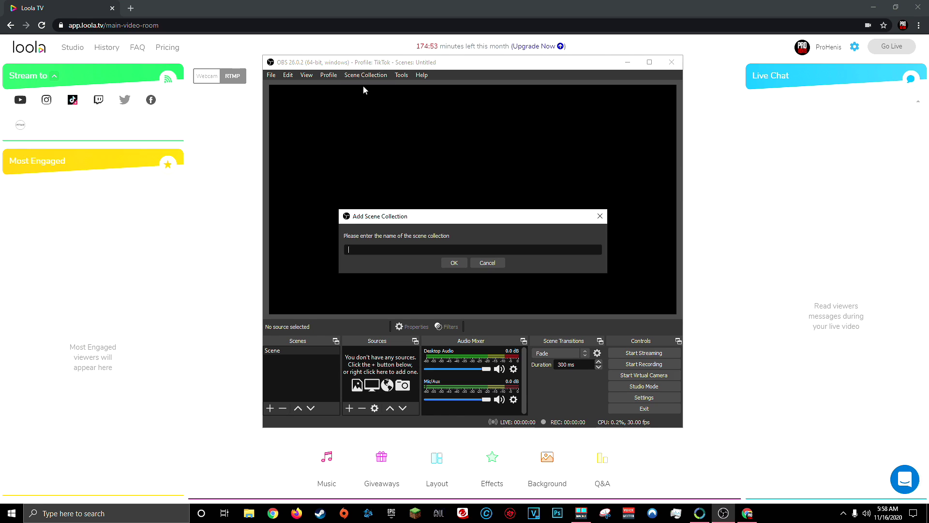
pyautogui.write('TikTok')
pyautogui.press('Return')
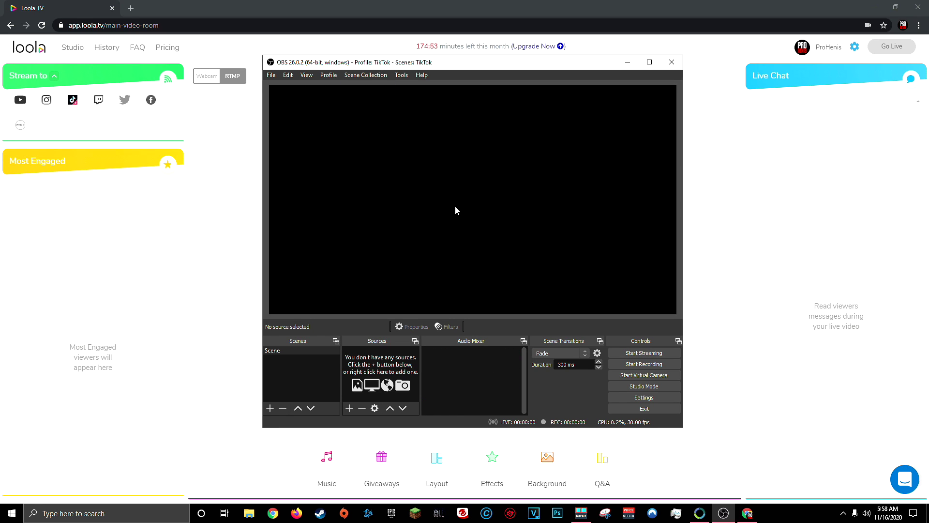
pyautogui.click(641, 398)
# Step: Enter 1080x1920 as both the base and output resolution in Video settings
pyautogui.click(268, 187)
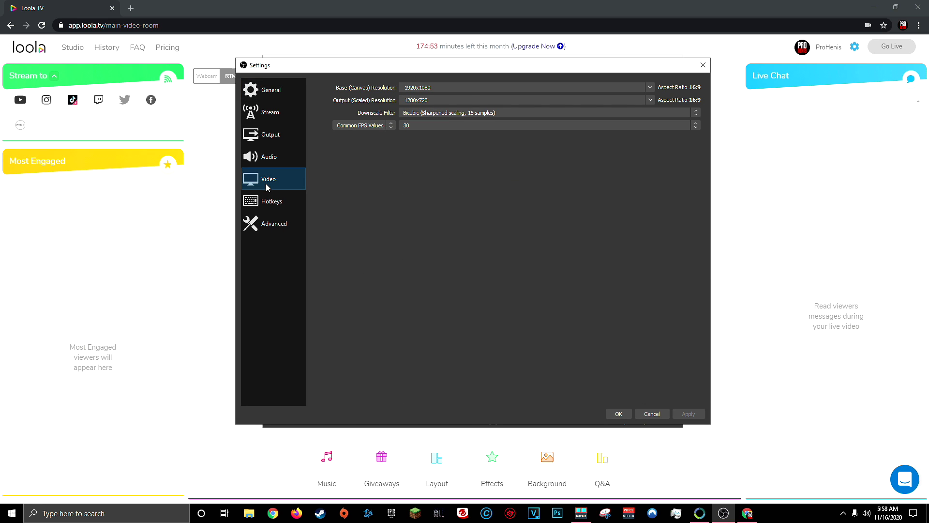
pyautogui.doubleClick(428, 87)
pyautogui.write('1080x1920')
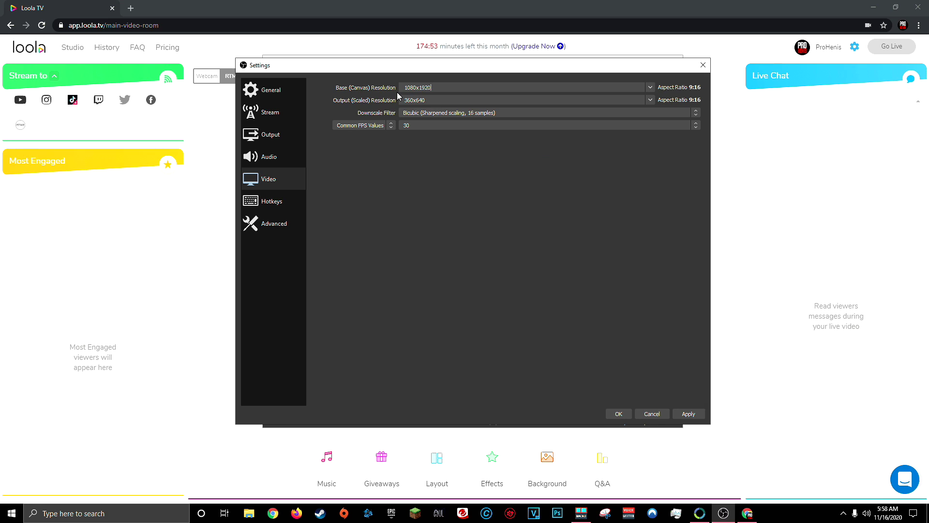
pyautogui.click(650, 100)
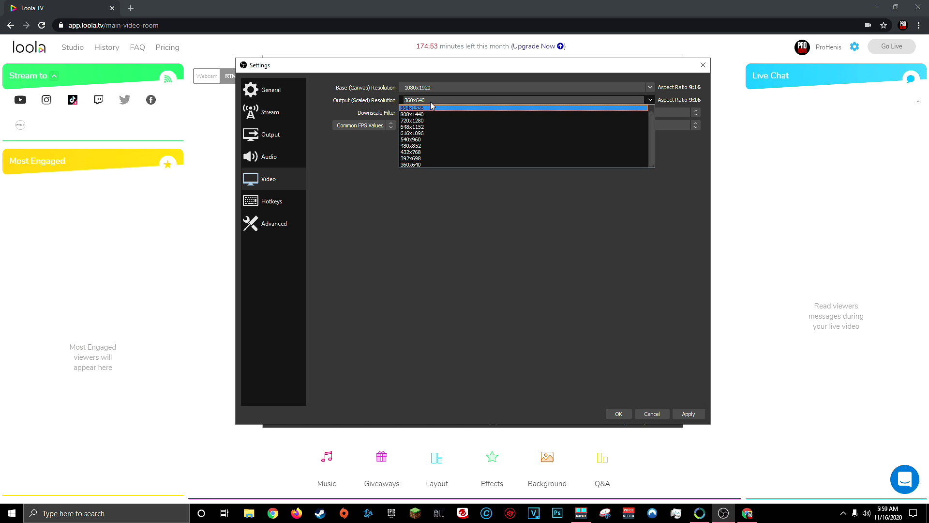
pyautogui.click(414, 100)
pyautogui.doubleClick(413, 101)
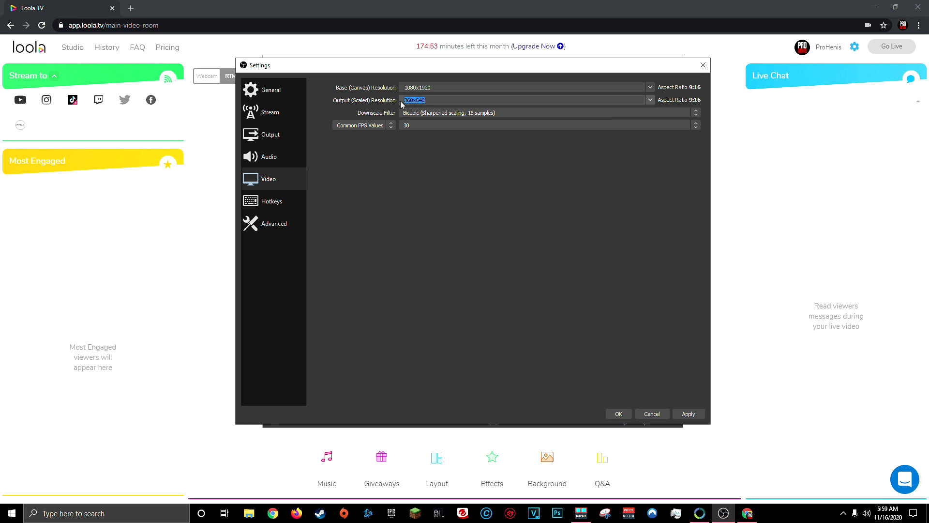
pyautogui.write('1080x1920')
# Step: Choose the Lanczos downscale filter and 60 as the common FPS value
pyautogui.click(415, 113)
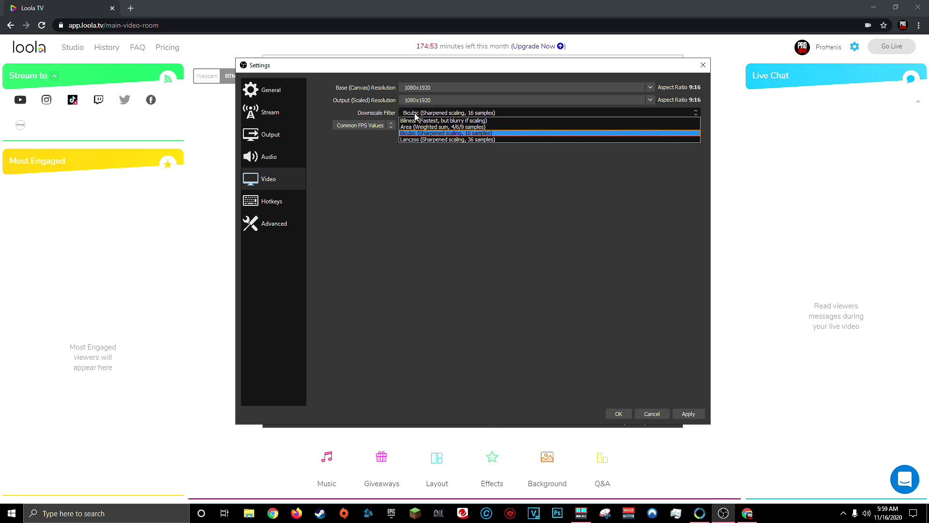
pyautogui.click(418, 139)
pyautogui.click(411, 144)
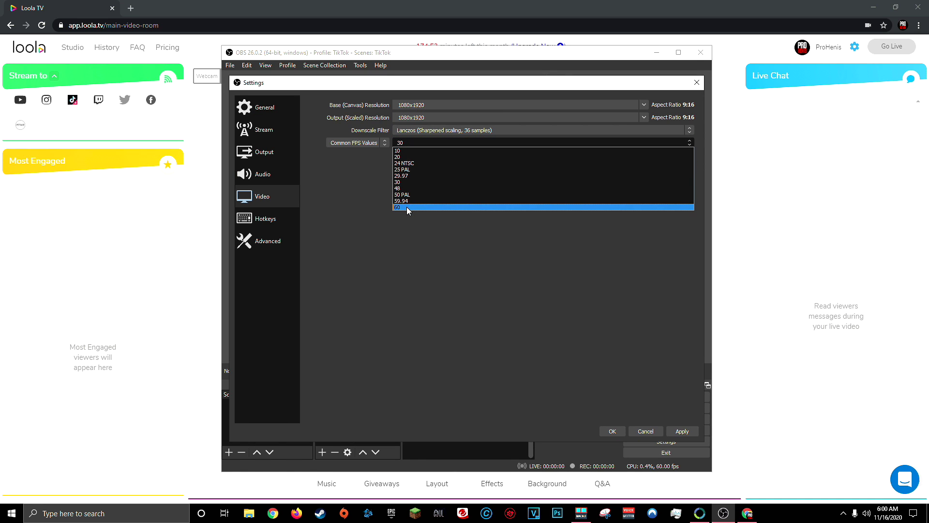
pyautogui.click(406, 207)
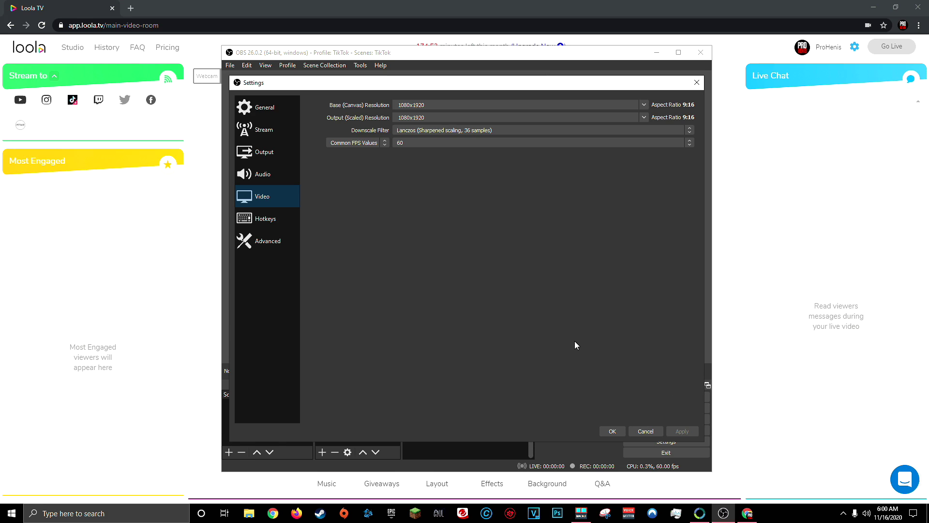
# Step: Set the stream service to Custom and paste rtmp://rtmp.loola.tv/push as the server
pyautogui.click(247, 129)
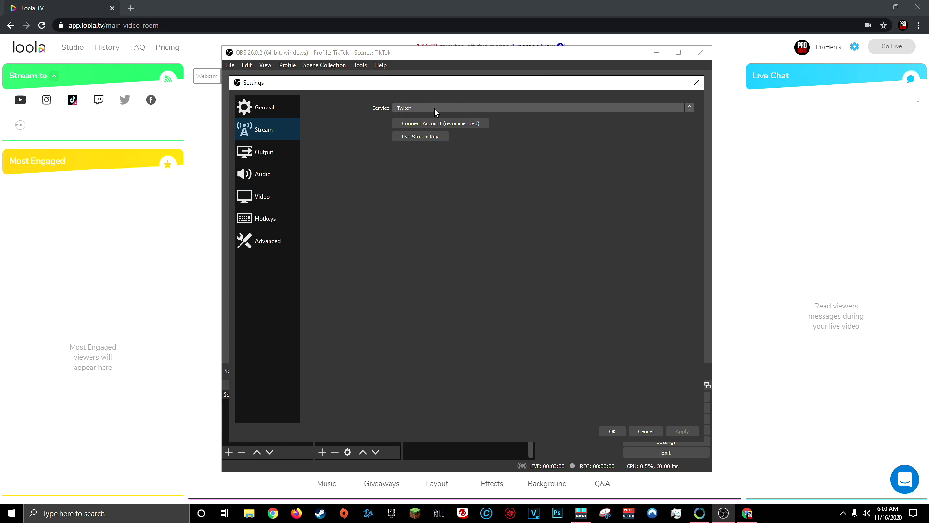
pyautogui.click(458, 108)
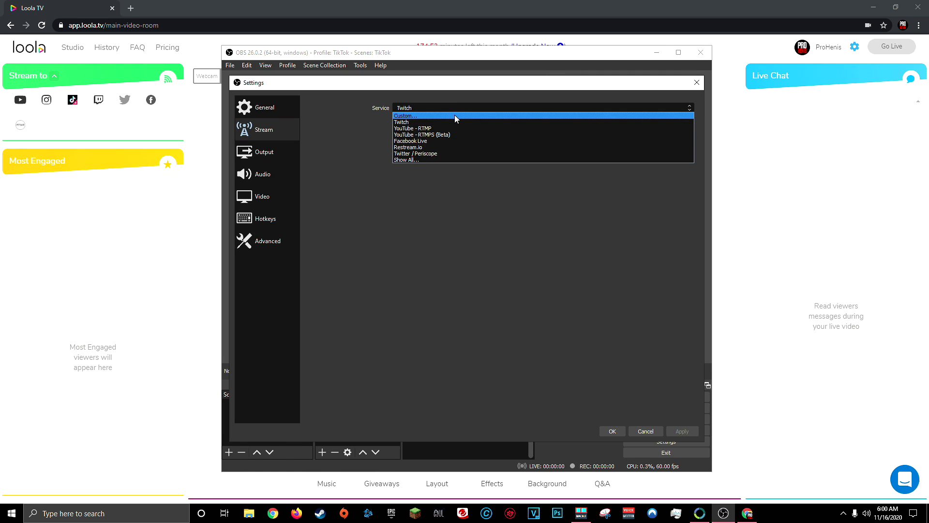
pyautogui.click(454, 115)
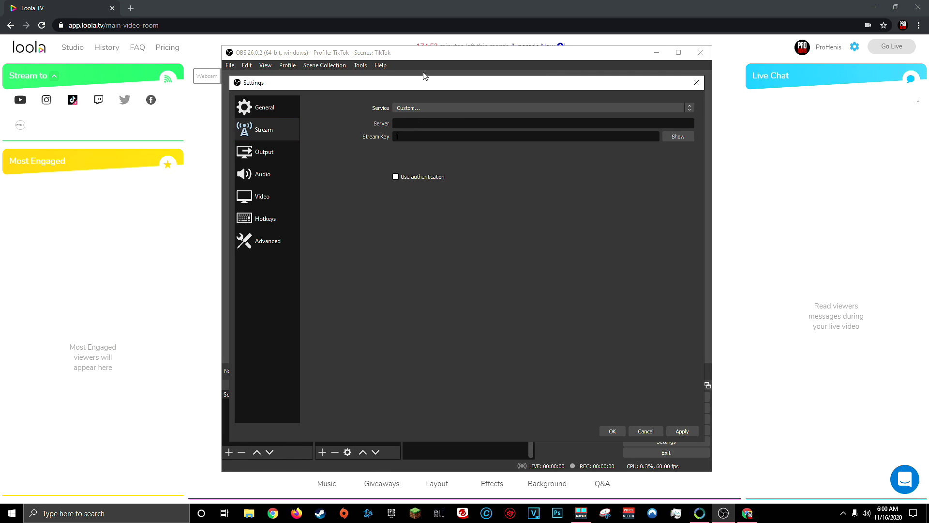
pyautogui.hotkey('alt', 'Tab')
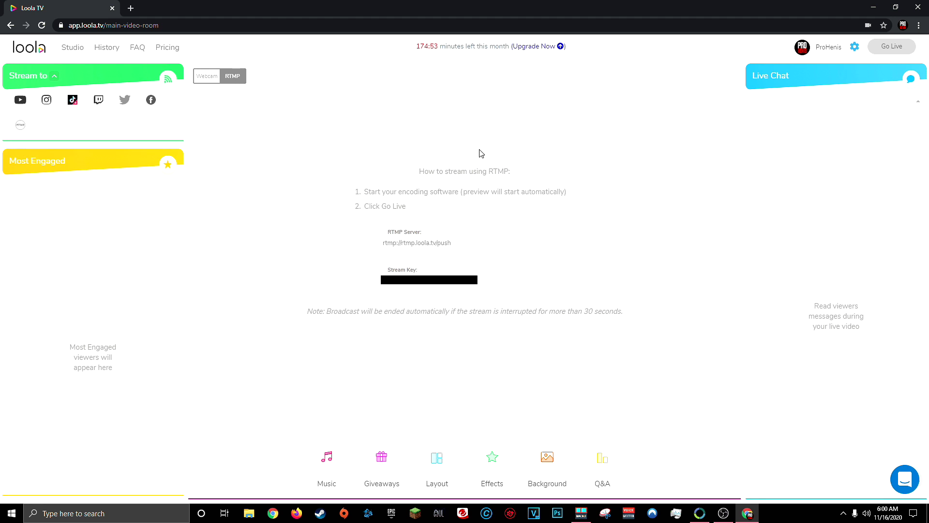
pyautogui.moveTo(485, 244)
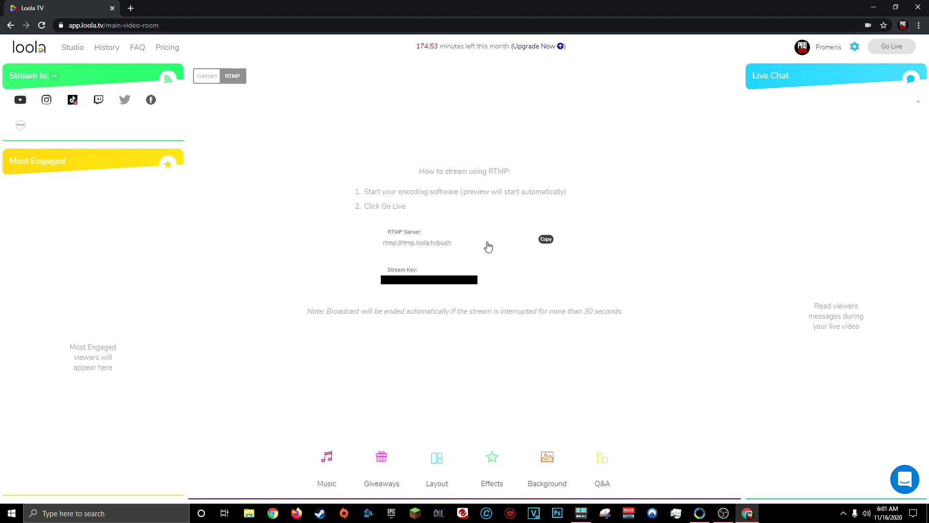
pyautogui.click(723, 513)
pyautogui.rightClick(400, 124)
pyautogui.click(414, 175)
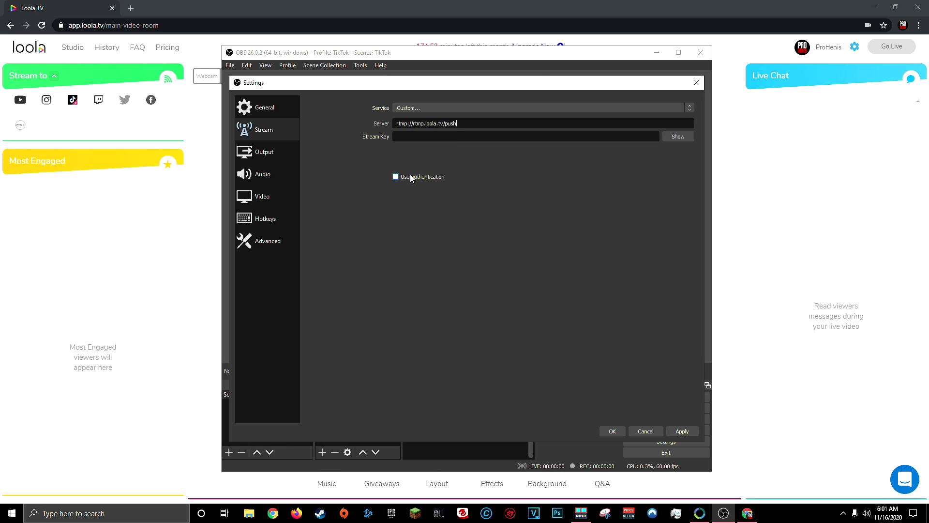
# Step: Paste the Loola stream key, then apply and close Settings
pyautogui.hotkey('alt', 'Tab')
pyautogui.hotkey('alt', 'Tab')
pyautogui.rightClick(410, 137)
pyautogui.click(425, 181)
pyautogui.click(682, 430)
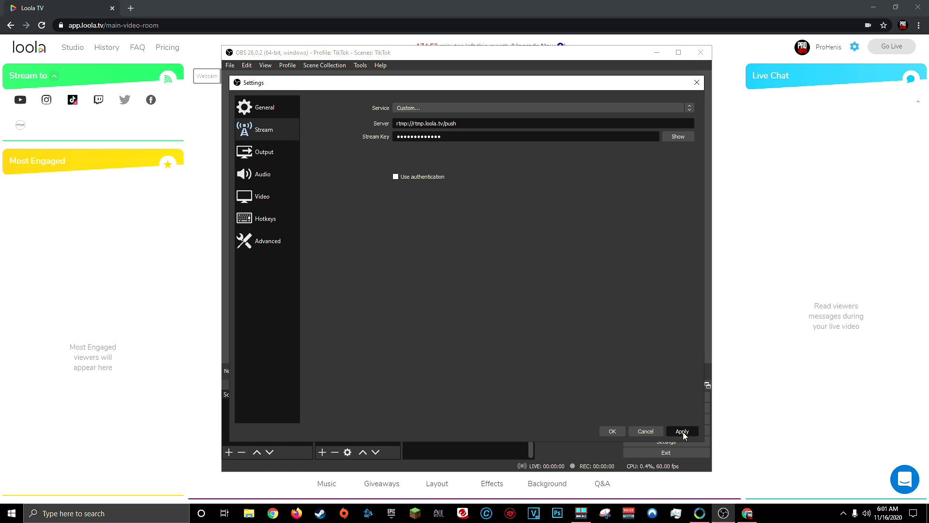
pyautogui.click(612, 430)
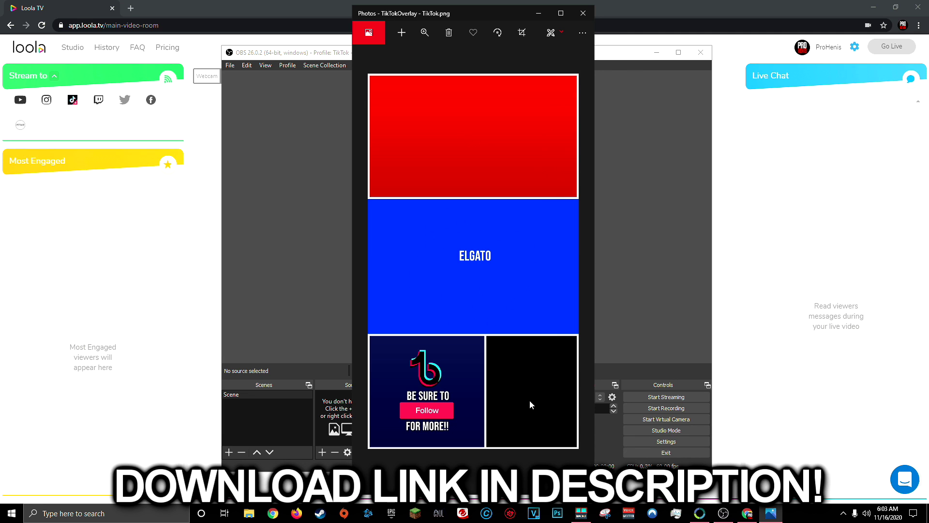
# Step: Bring up the add-source menu in the empty TikTok scene's Sources list
pyautogui.rightClick(333, 398)
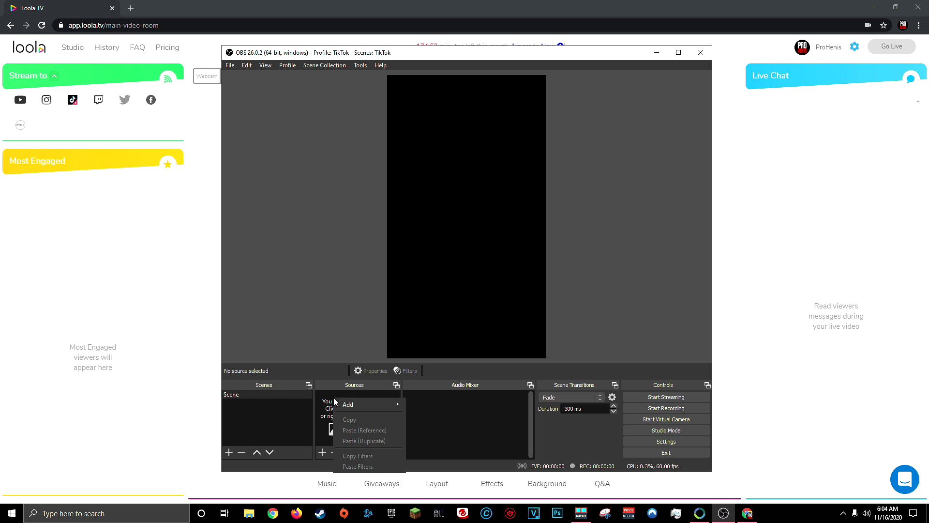
# Step: Add an Image source named Overlay using TikTok.png
pyautogui.moveTo(348, 404)
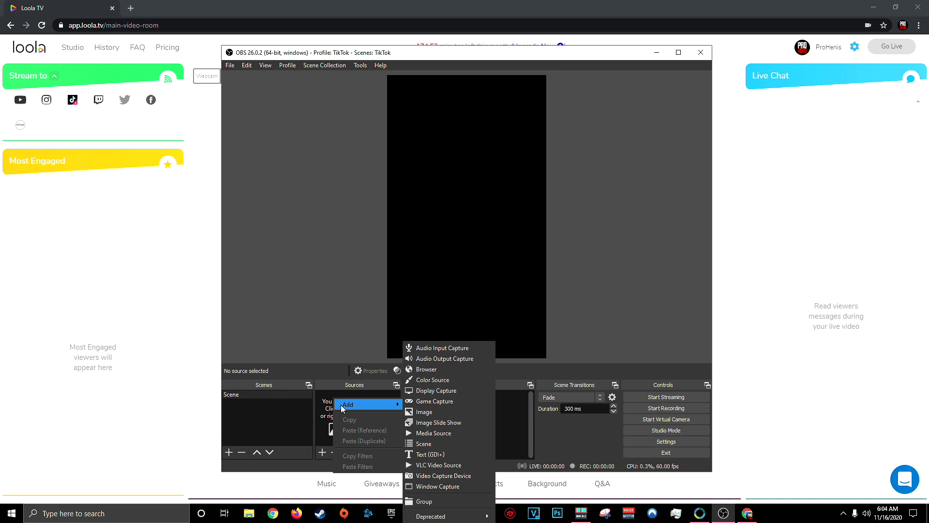
pyautogui.click(424, 412)
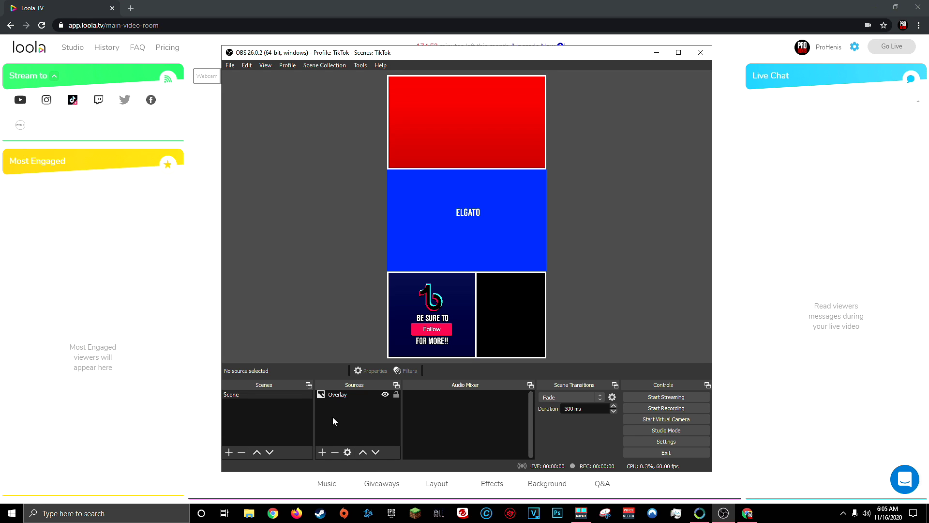
# Step: Switch Output mode to Advanced and choose the NVIDIA NVENC H.264 (new) encoder
pyautogui.click(658, 445)
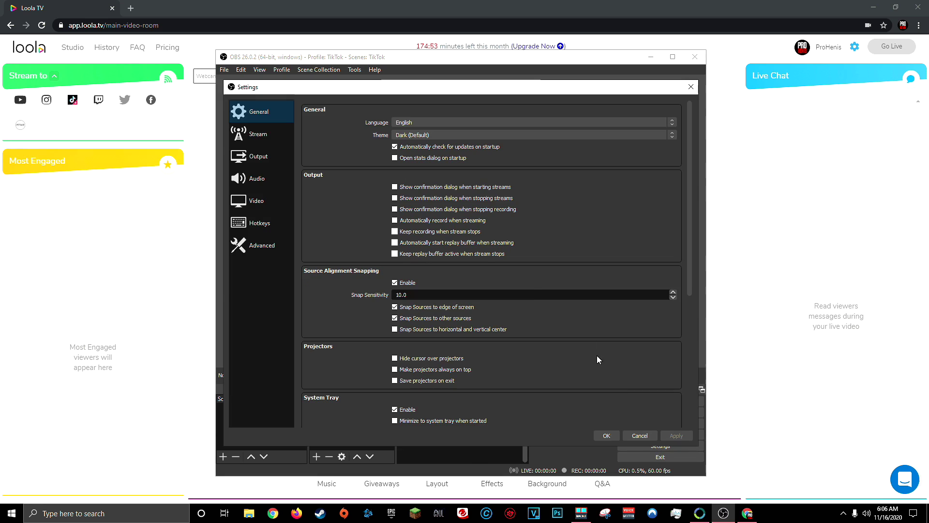
pyautogui.click(263, 150)
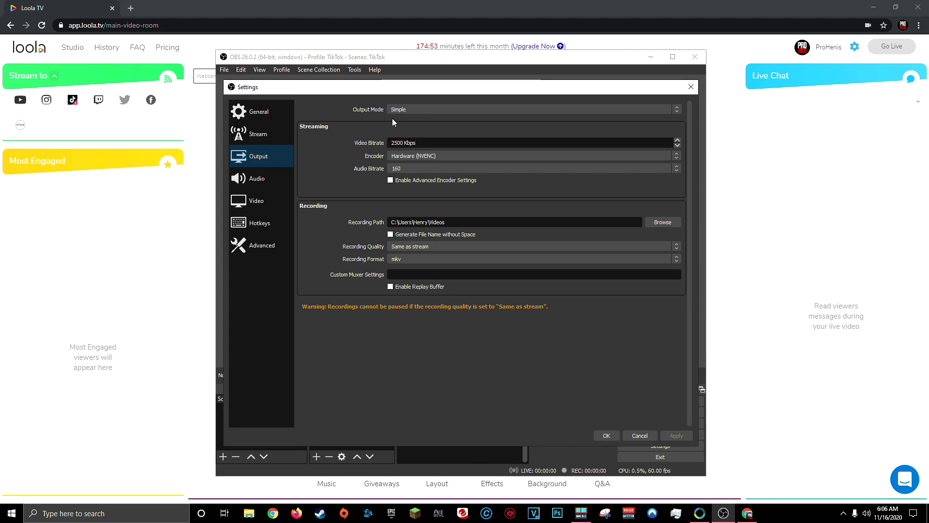
pyautogui.click(407, 109)
pyautogui.click(406, 122)
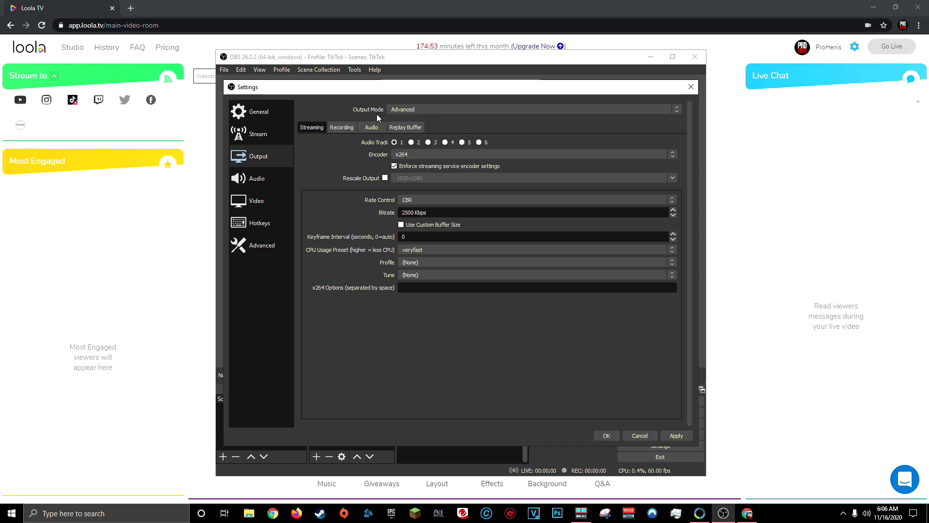
pyautogui.click(402, 109)
pyautogui.click(406, 123)
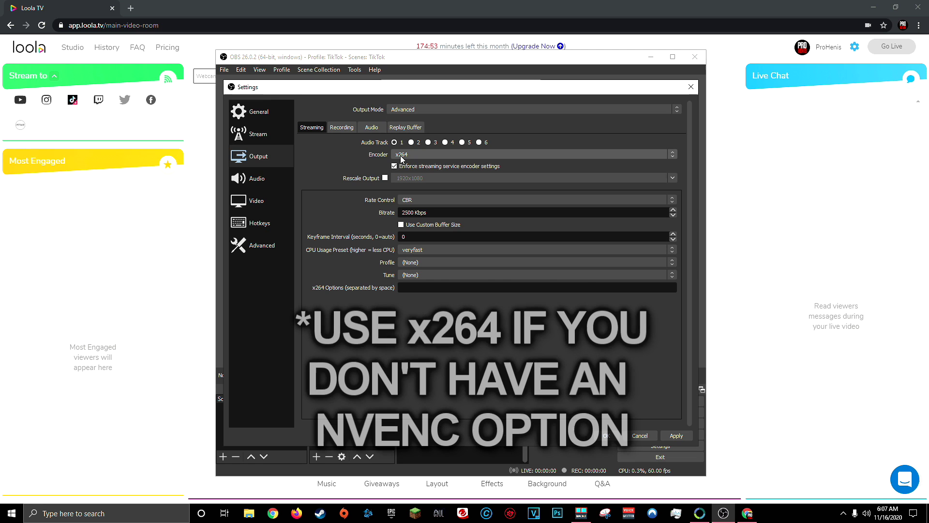
pyautogui.click(405, 154)
pyautogui.click(406, 163)
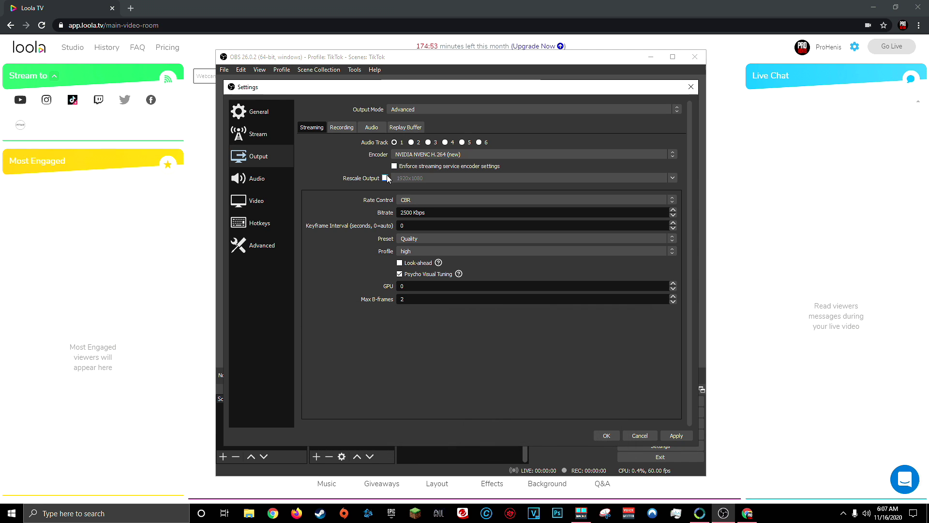
# Step: Set bitrate 5000 Kbps, Max Quality preset, high profile, enable Look-ahead, and save
pyautogui.doubleClick(402, 213)
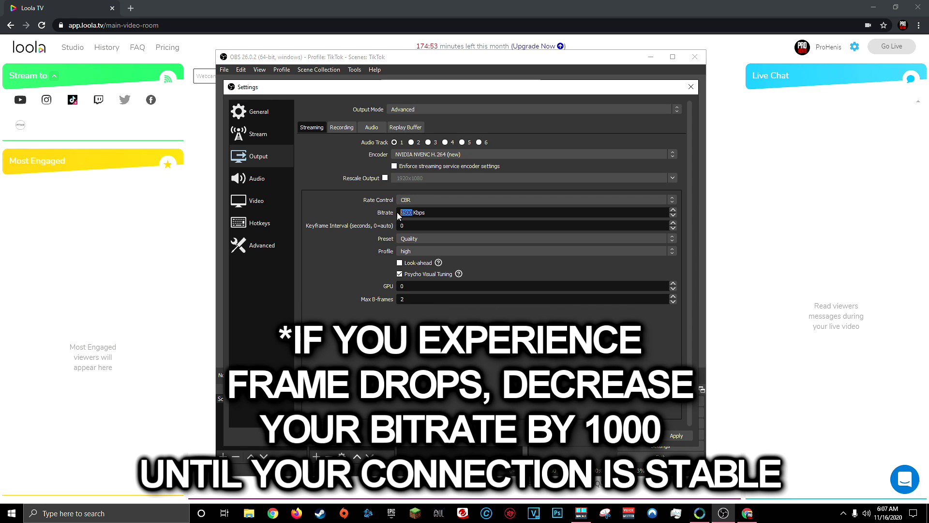
pyautogui.write('5000')
pyautogui.click(414, 239)
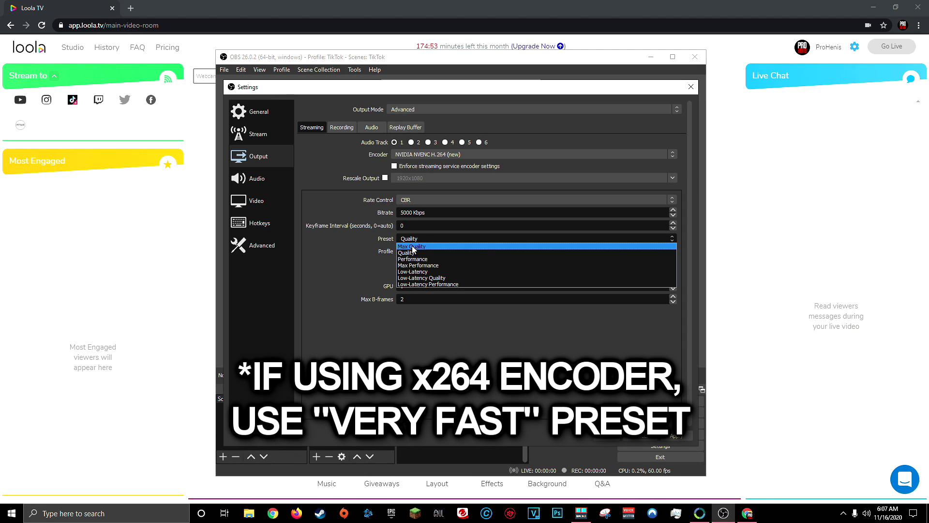
pyautogui.click(412, 246)
pyautogui.click(413, 238)
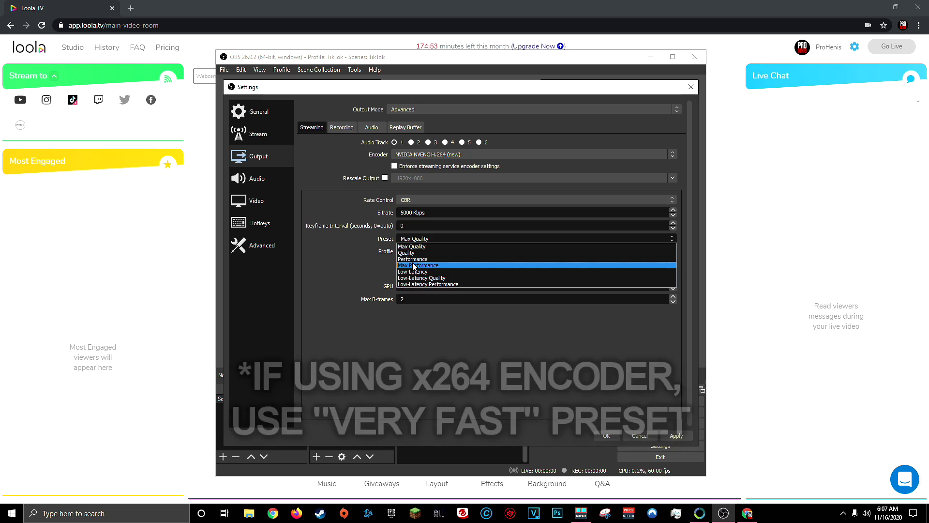
pyautogui.press('Escape')
pyautogui.click(419, 253)
pyautogui.press('Escape')
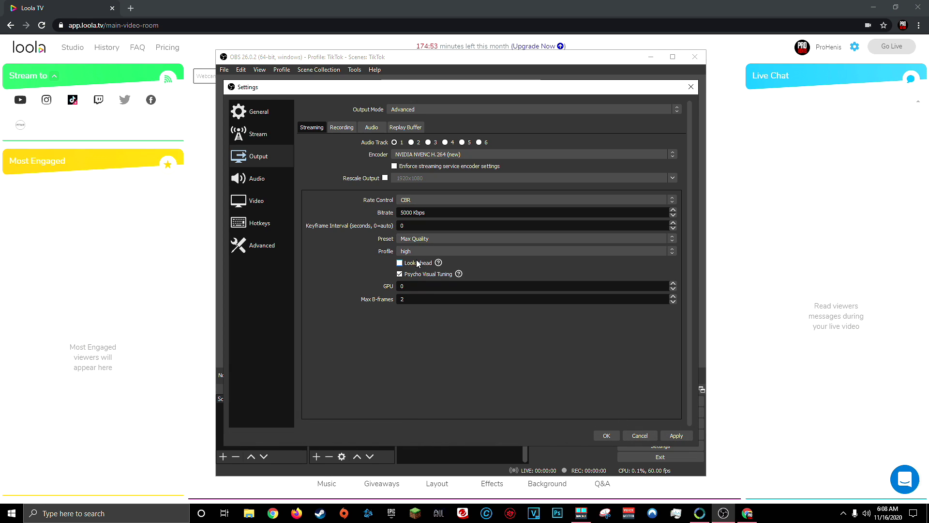
pyautogui.click(420, 265)
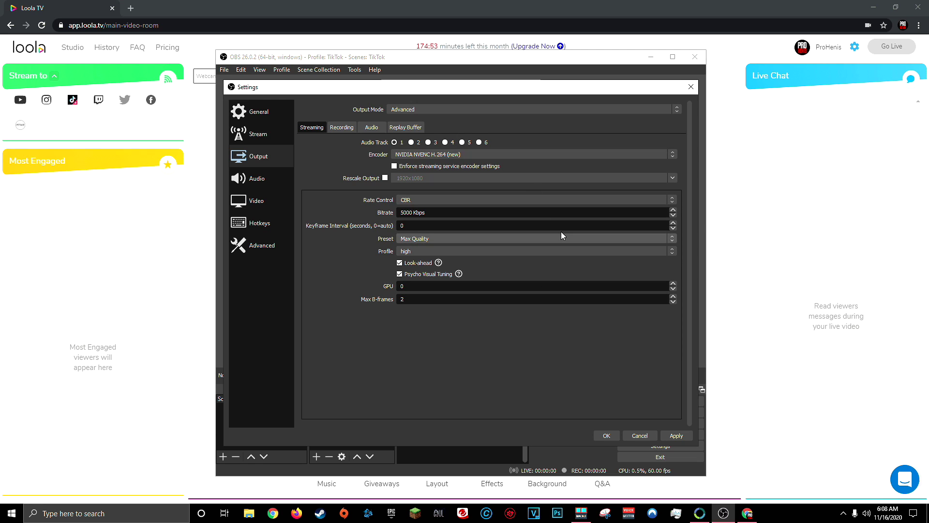
pyautogui.click(606, 434)
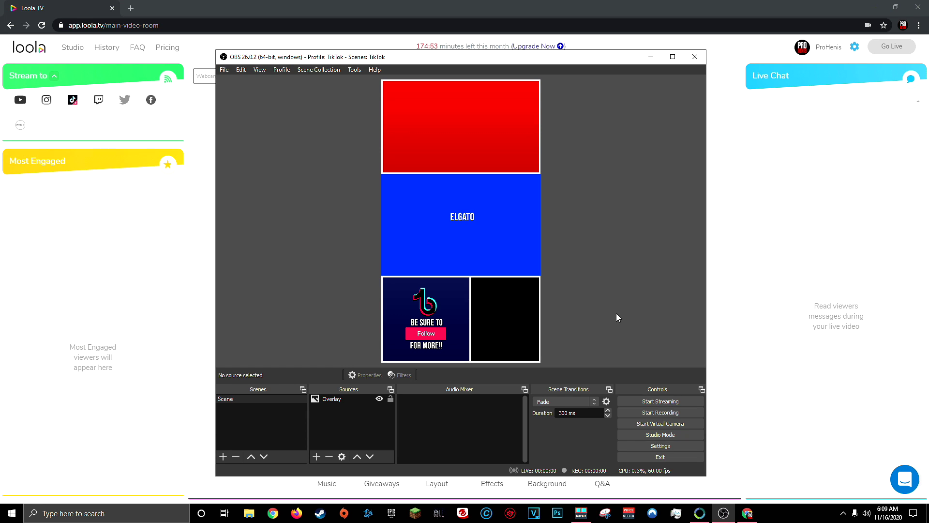
# Step: Open the TikTok channel connection form under Stream to in Loola
pyautogui.hotkey('alt', 'Tab')
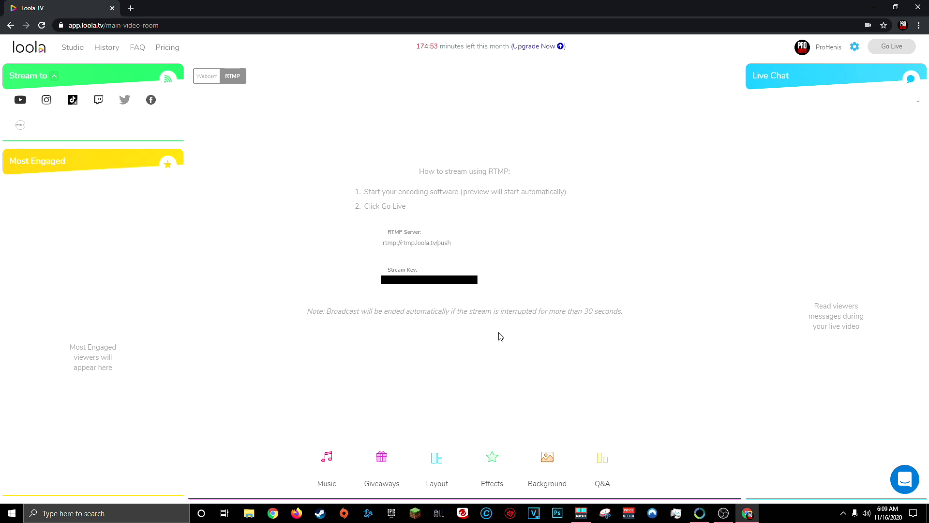
pyautogui.click(72, 100)
pyautogui.click(459, 252)
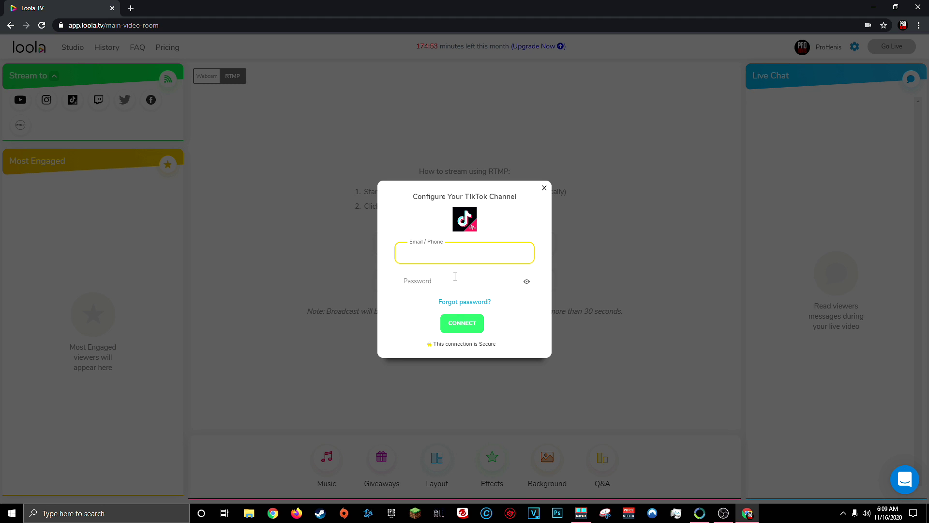
pyautogui.click(455, 277)
pyautogui.click(417, 225)
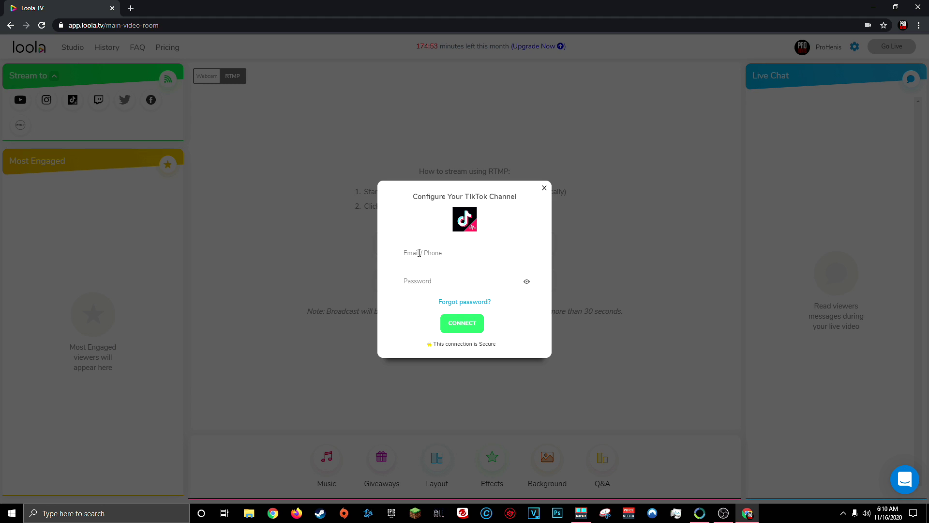
# Step: Log in with the TikTok account's username and password, then close the success message
pyautogui.click(419, 252)
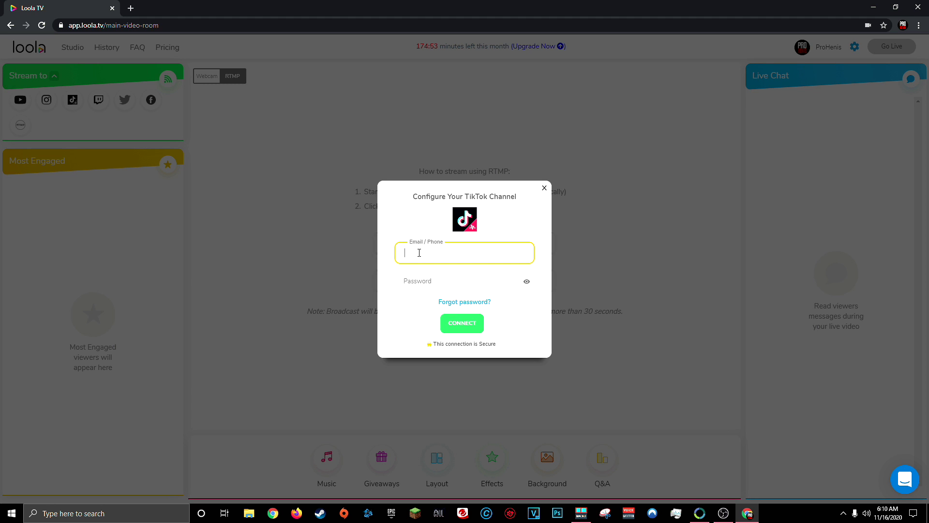
pyautogui.write('prohenis')
pyautogui.press('Tab')
pyautogui.write('••••••••••')
pyautogui.press('Return')
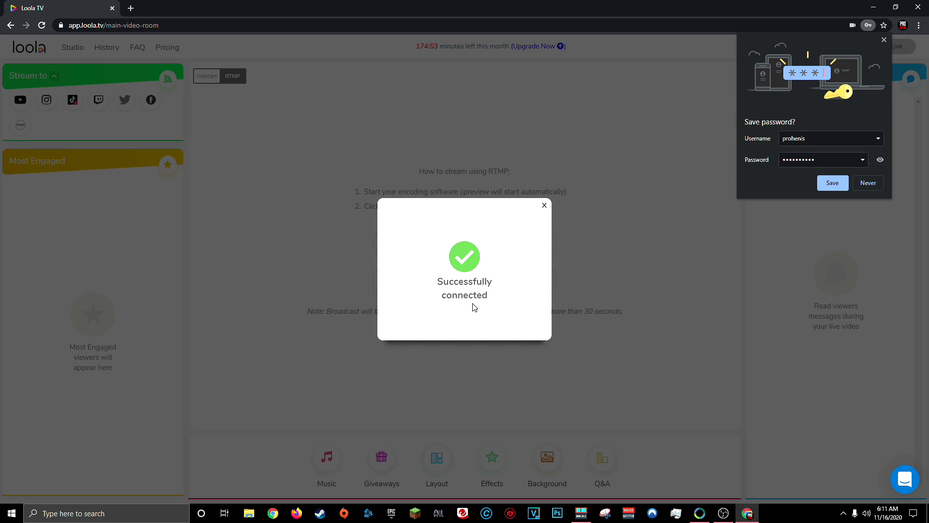
pyautogui.click(544, 205)
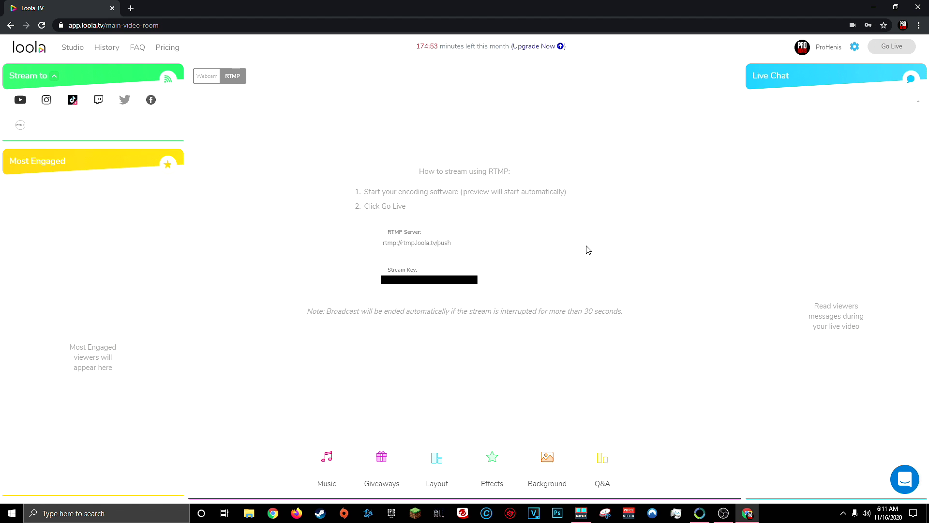
# Step: Start streaming in OBS and reposition its window so Loola's live player shows the vertical TikTok feed
pyautogui.click(723, 512)
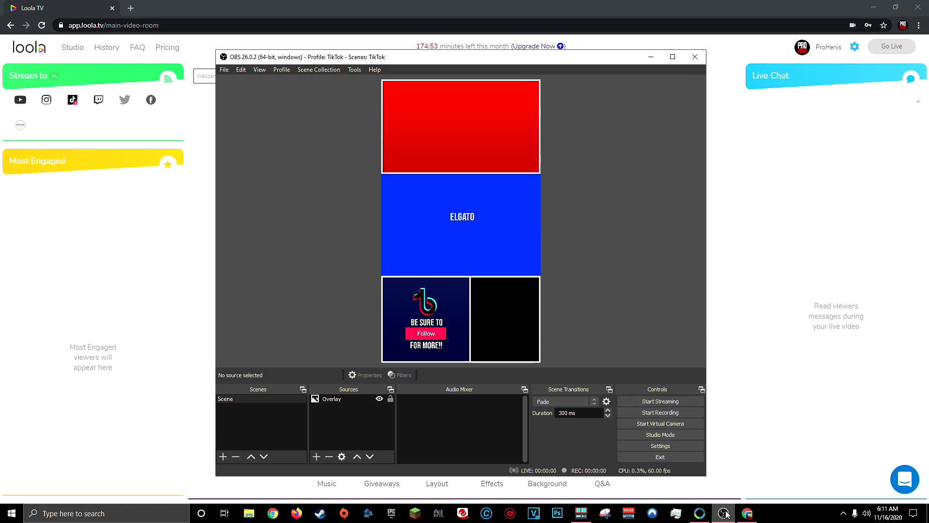
pyautogui.click(671, 401)
pyautogui.moveTo(470, 62); pyautogui.dragTo(326, 49)
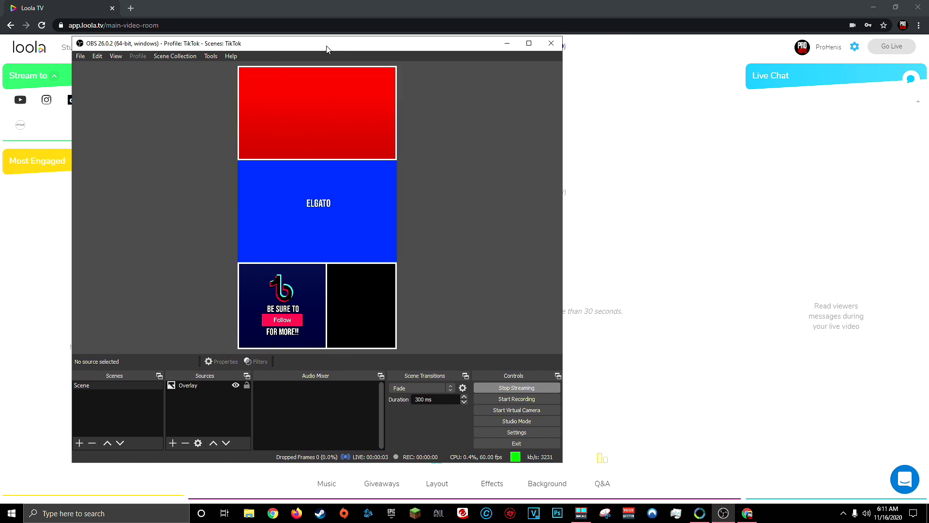
pyautogui.moveTo(561, 182); pyautogui.dragTo(490, 172)
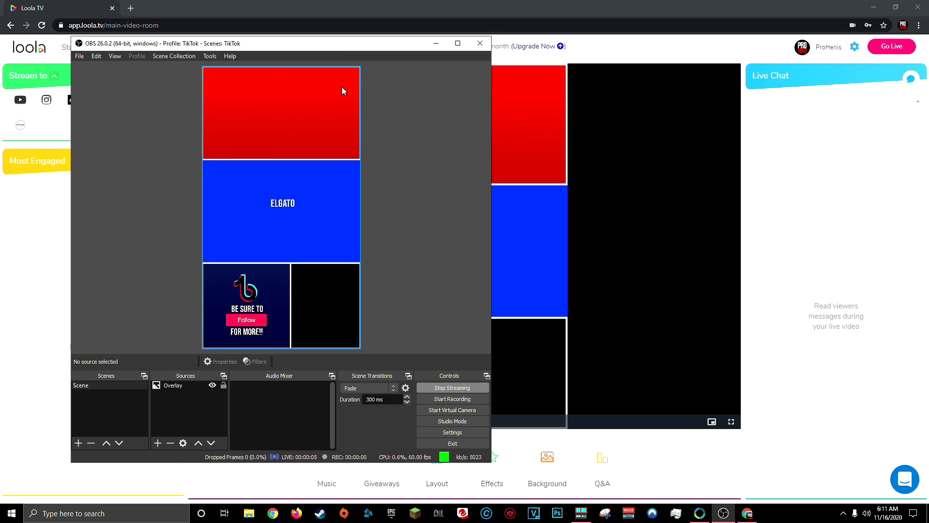
pyautogui.moveTo(329, 43); pyautogui.dragTo(308, 46)
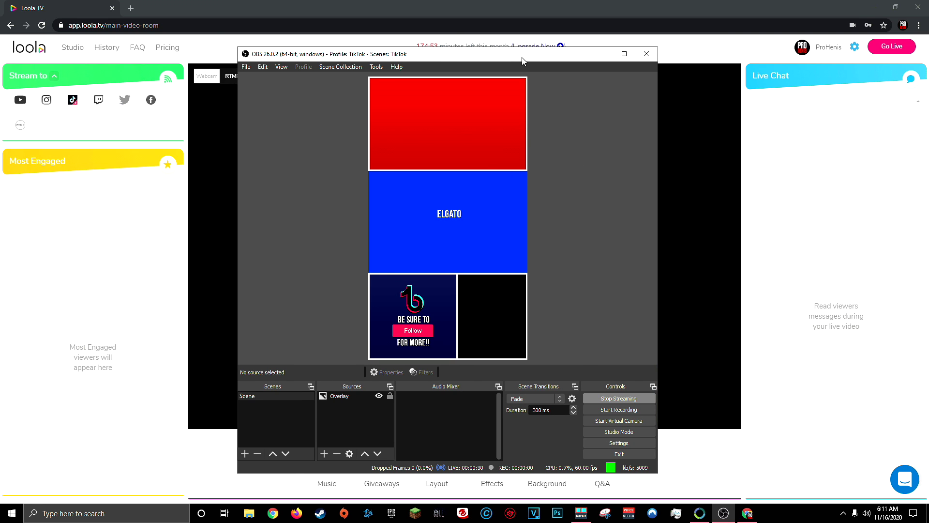
pyautogui.moveTo(522, 61); pyautogui.dragTo(552, 66)
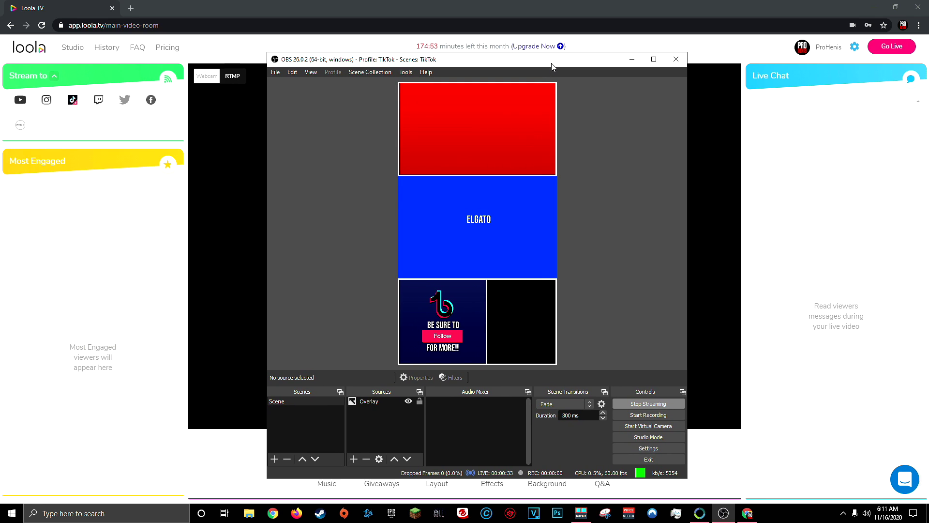
pyautogui.click(559, 14)
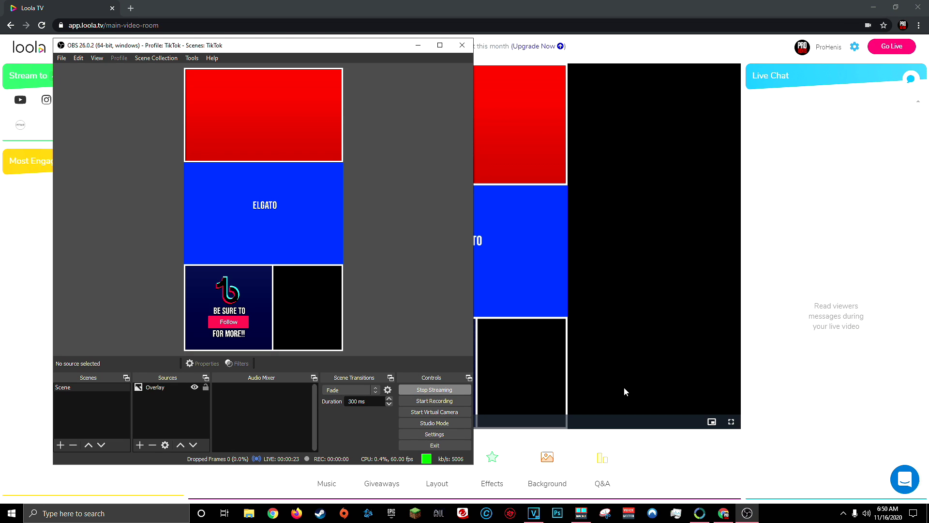
# Step: Open Loola's Layout settings below the player and enter 'TikTok Test Stream' as the Broadcast Title
pyautogui.click(670, 456)
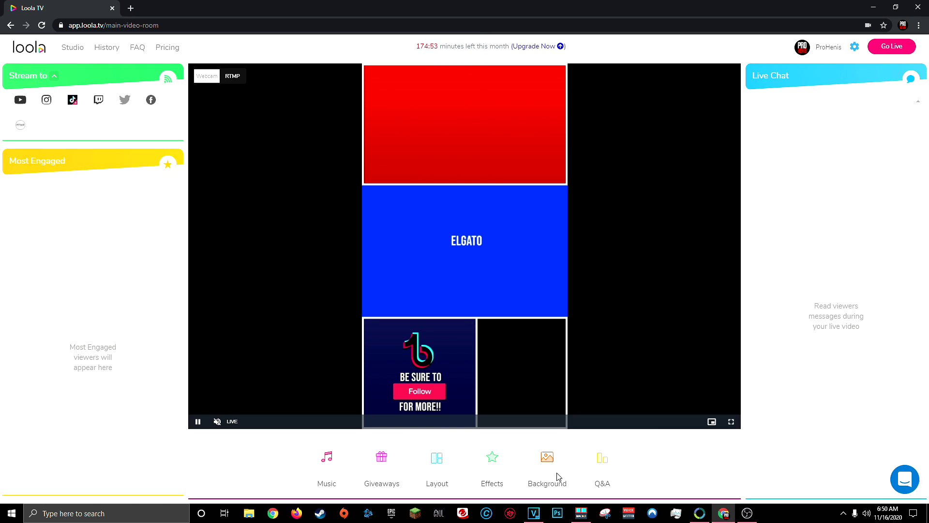
pyautogui.click(436, 467)
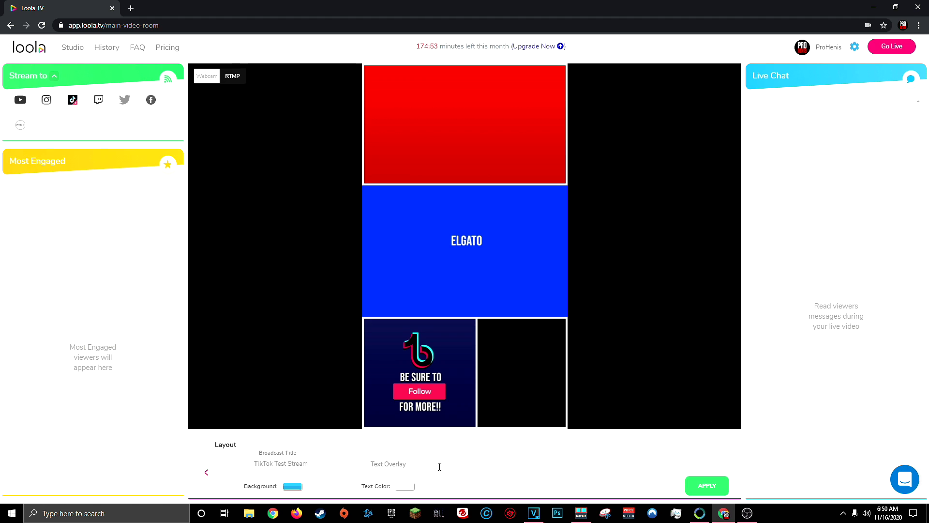
pyautogui.click(321, 464)
pyautogui.hotkey('ctrl', 'a')
pyautogui.moveTo(314, 463); pyautogui.dragTo(242, 465)
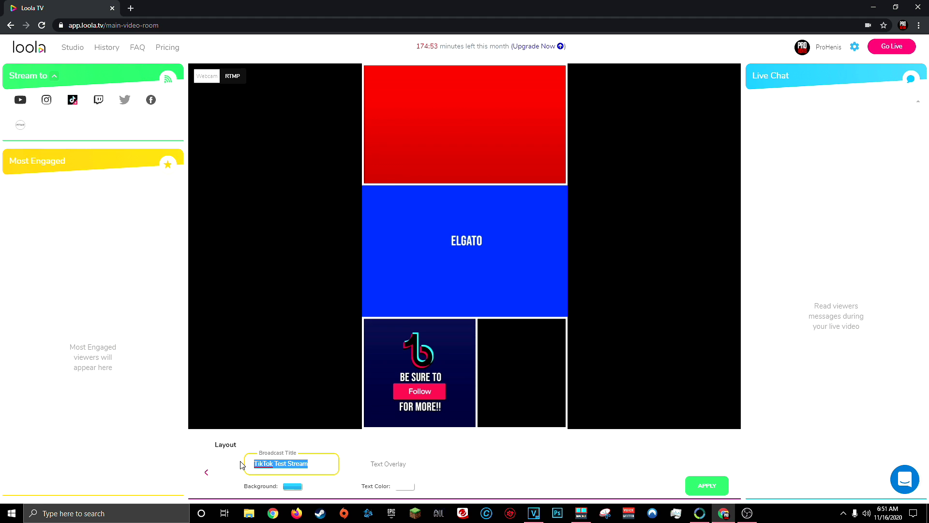
pyautogui.click(328, 463)
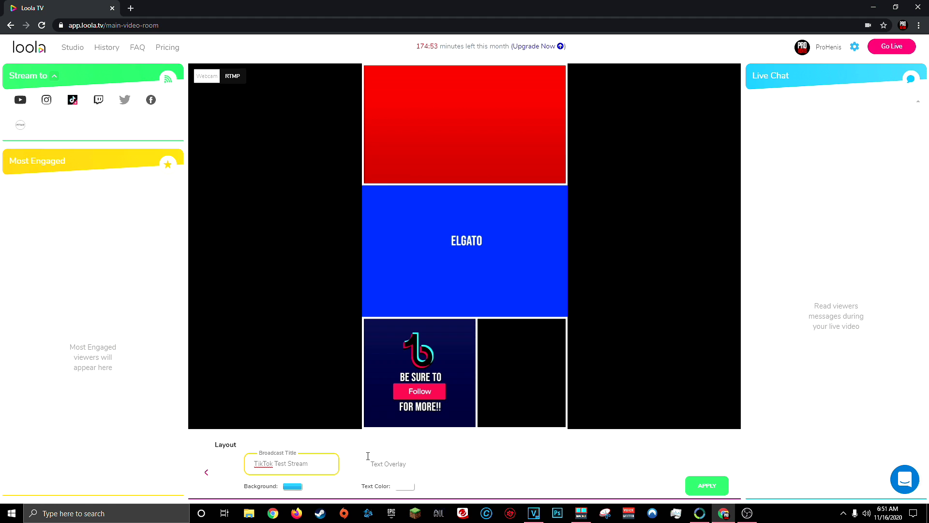